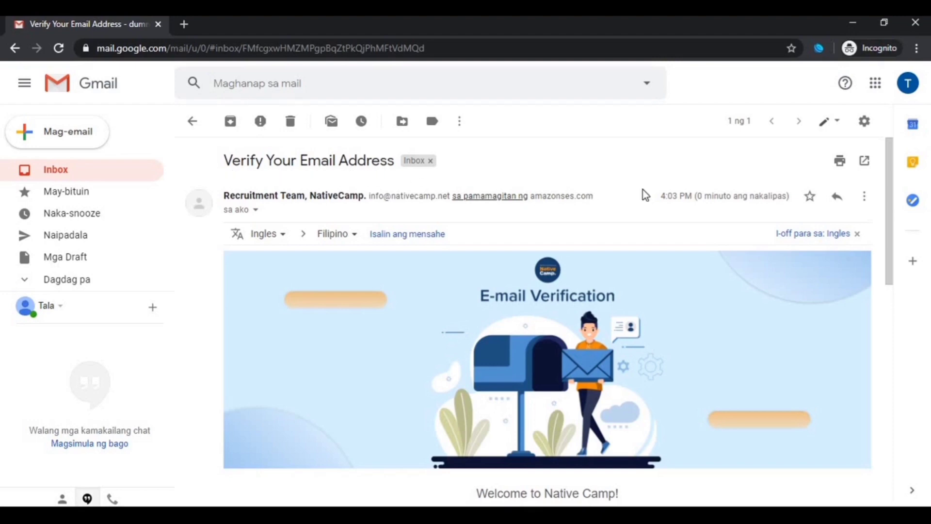
# Continue from the Gmail-verified NativeCamp e-mail notice to the Create Your Account form
pyautogui.scroll(-5, 549, 375)
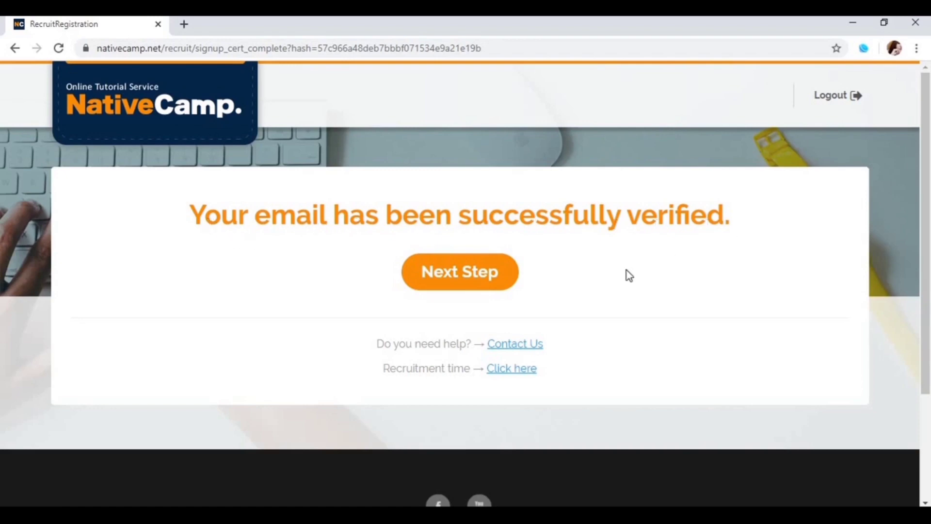
pyautogui.click(451, 281)
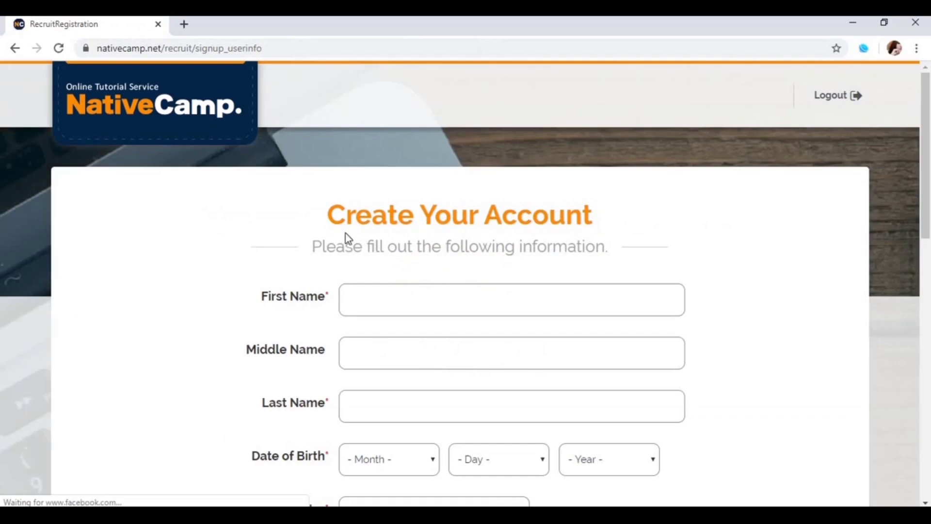
# Enter the applicant's first and last name, leaving the middle name empty
pyautogui.scroll(-1, 491, 269)
pyautogui.click(473, 235)
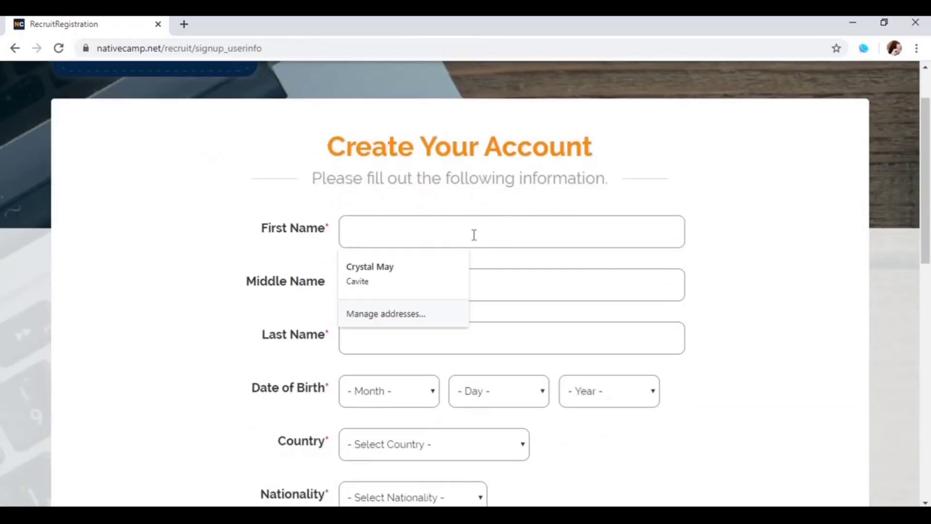
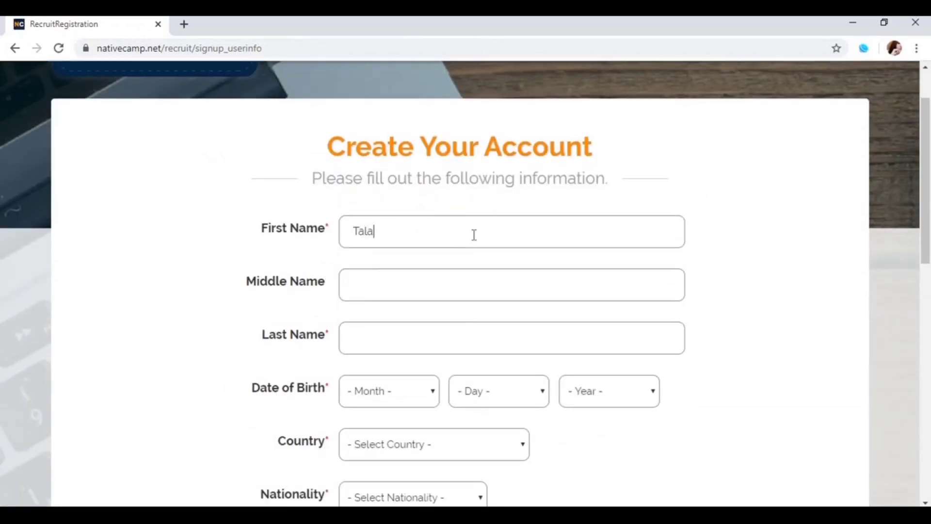
pyautogui.press('Tab')
pyautogui.write('M')
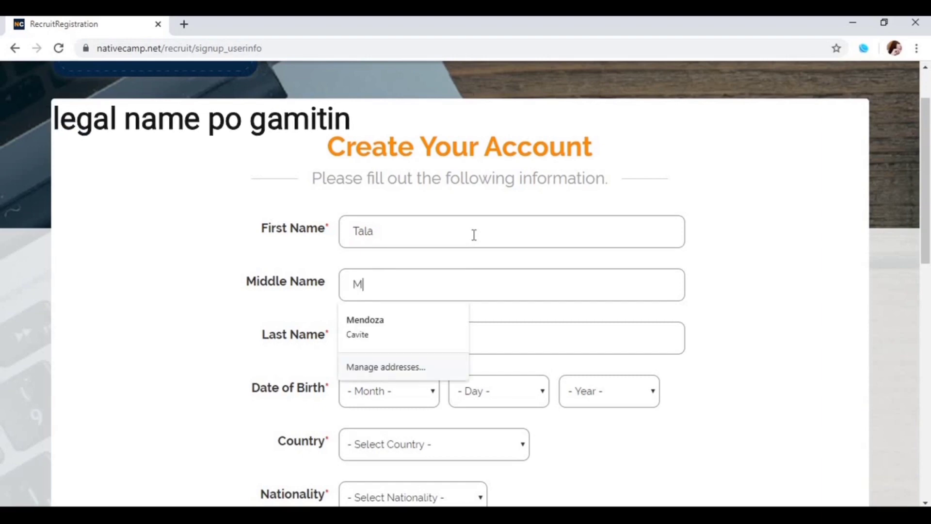
pyautogui.write('indo')
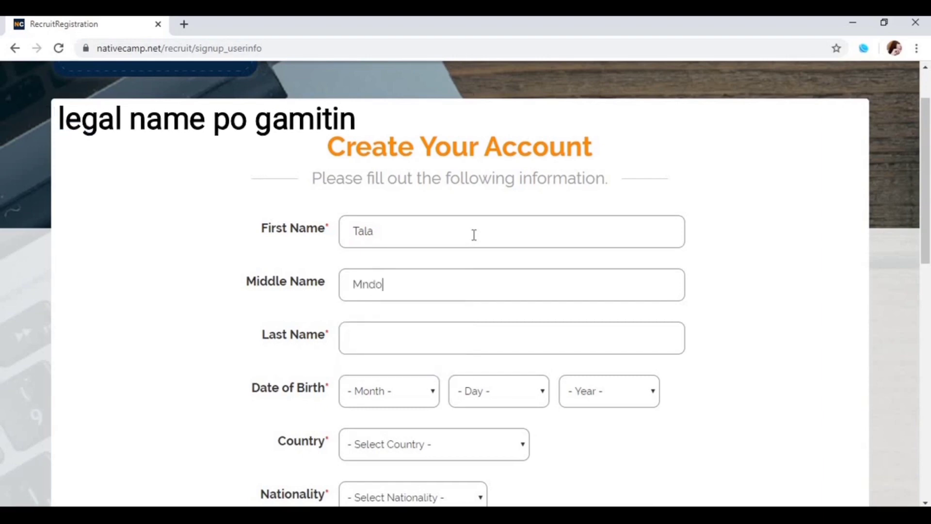
pyautogui.press('BackSpace')
pyautogui.press('BackSpace')
pyautogui.press('BackSpace')
pyautogui.press('BackSpace')
pyautogui.press('BackSpace')
pyautogui.click(480, 343)
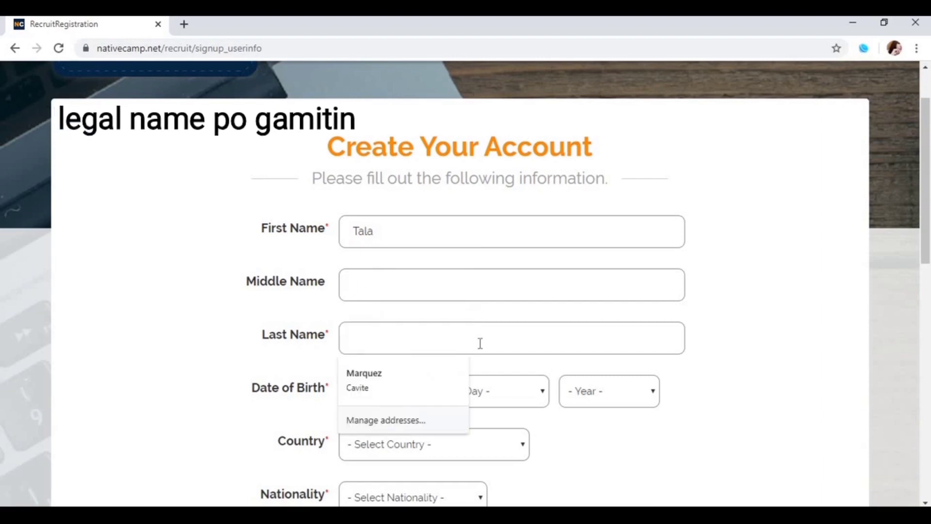
# Set the date of birth to May 18, 1995
pyautogui.scroll(-3, 471, 225)
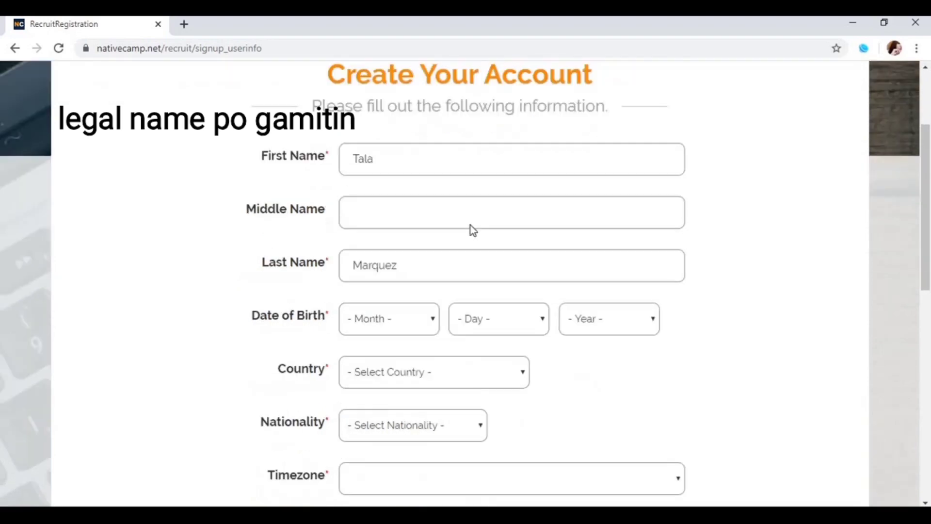
pyautogui.click(417, 260)
pyautogui.click(374, 341)
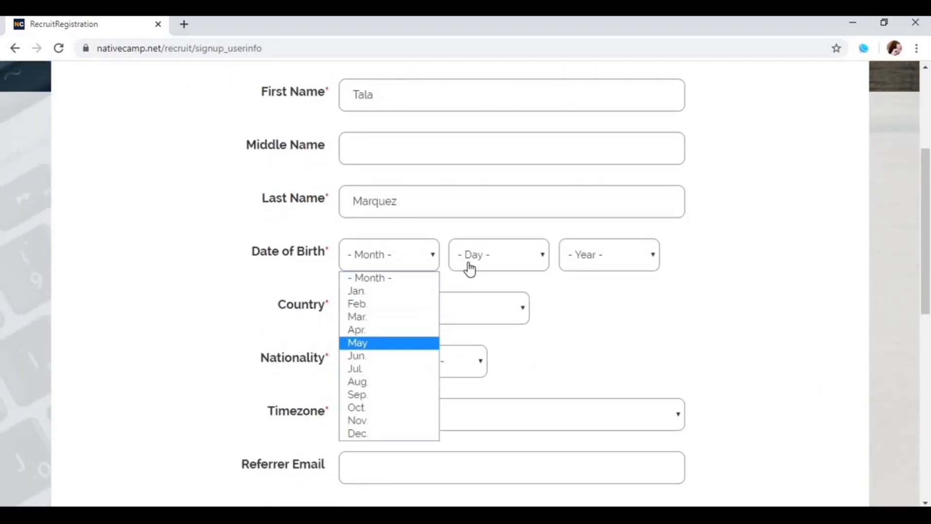
pyautogui.click(475, 266)
pyautogui.scroll(-3, 485, 470)
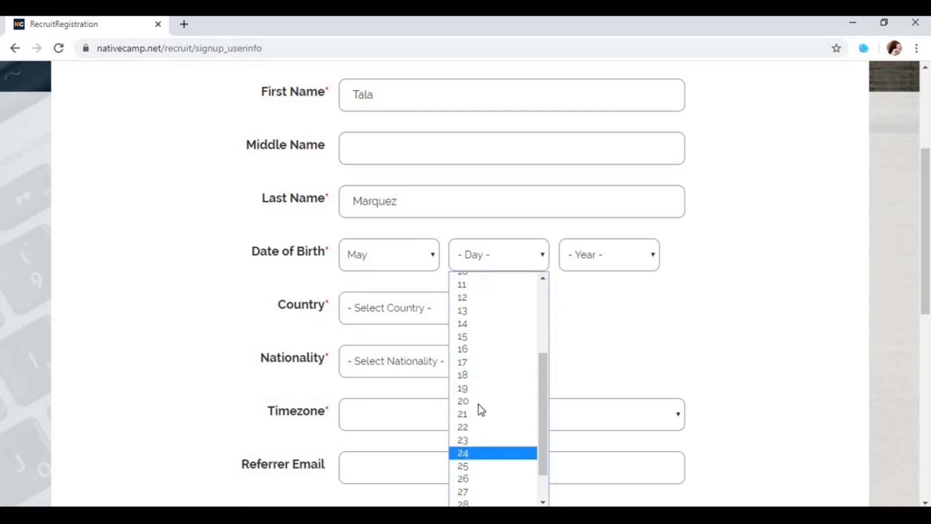
pyautogui.click(484, 376)
pyautogui.click(589, 261)
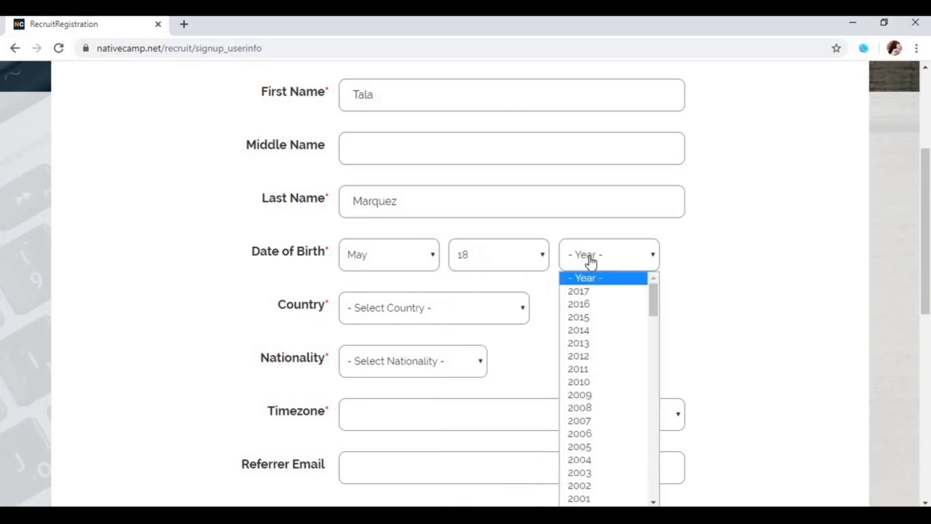
pyautogui.write('1995')
pyautogui.press('Return')
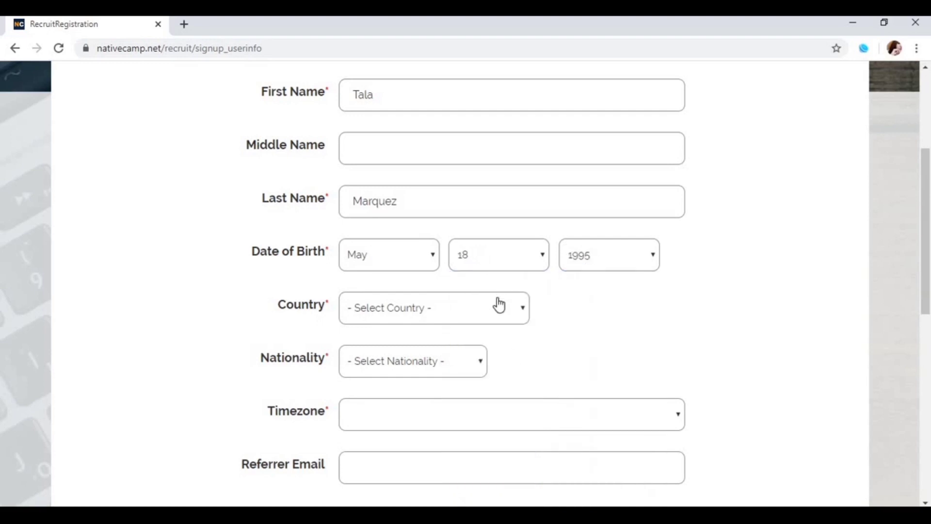
# Choose country Philippines, nationality Filipino and timezone (UTC+08:00) Manila
pyautogui.click(499, 305)
pyautogui.write('phil')
pyautogui.press('Return')
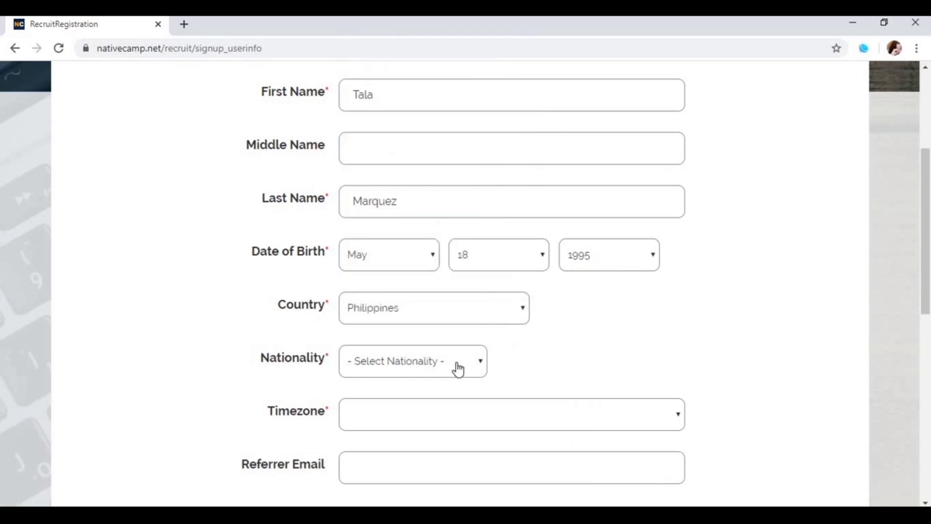
pyautogui.click(458, 370)
pyautogui.write('f')
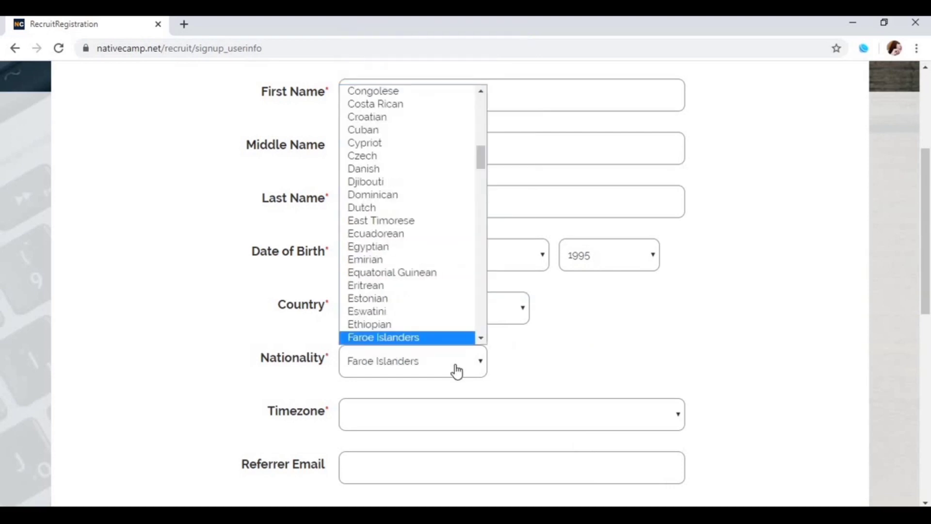
pyautogui.write('ijian')
pyautogui.scroll(-4, 430, 322)
pyautogui.click(365, 188)
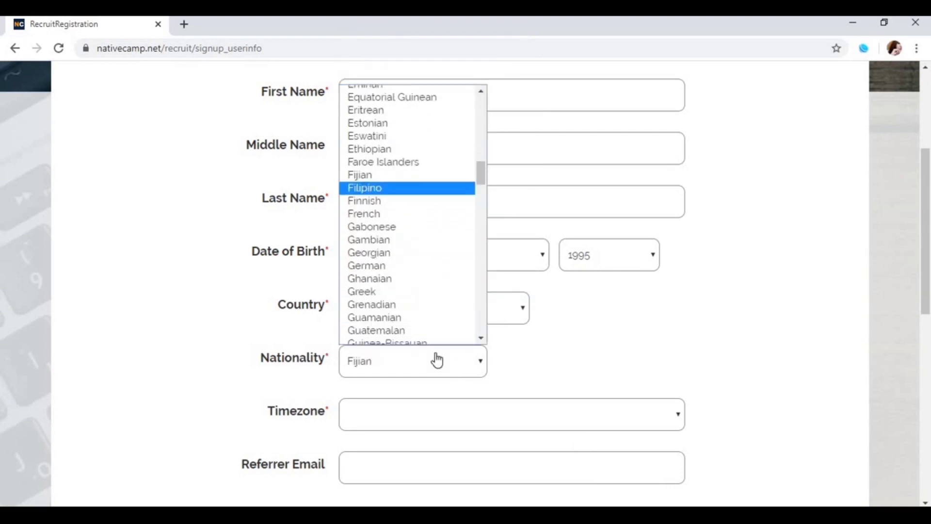
pyautogui.click(451, 408)
pyautogui.scroll(-7, 647, 163)
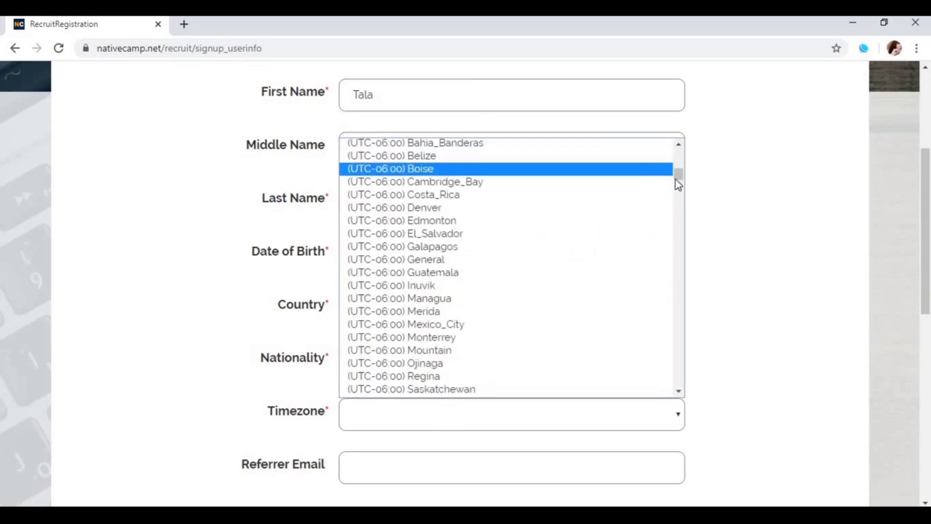
pyautogui.moveTo(678, 180); pyautogui.dragTo(662, 340)
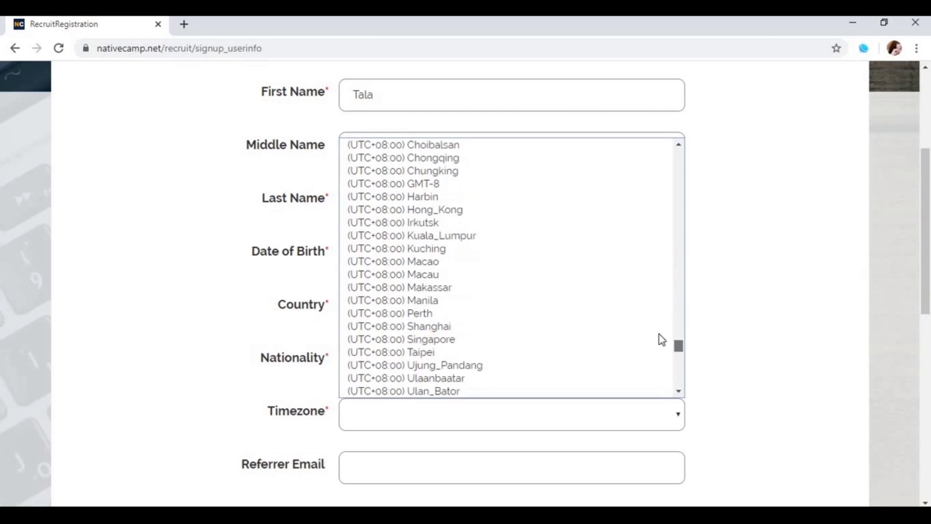
pyautogui.click(480, 300)
pyautogui.scroll(-4, 391, 277)
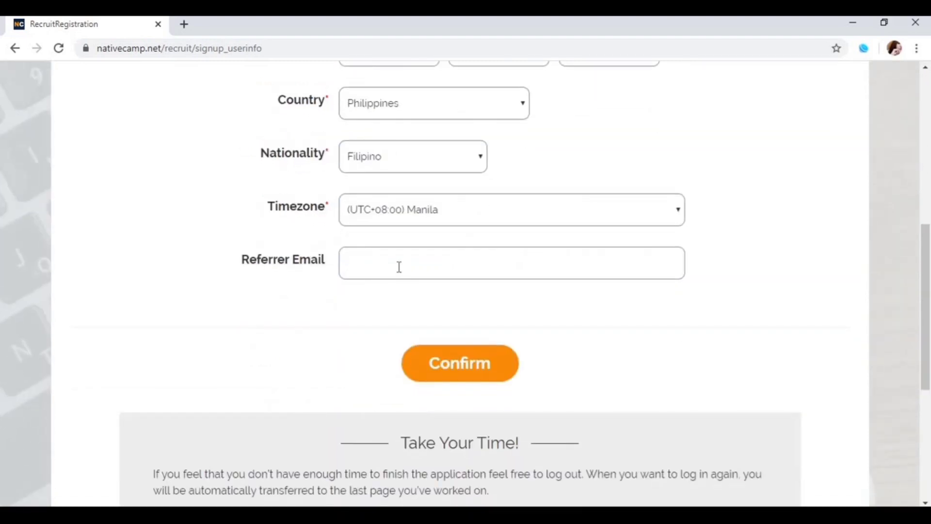
# Enter the referrer's e-mail address, let it validate as found, and proceed to review
pyautogui.click(400, 266)
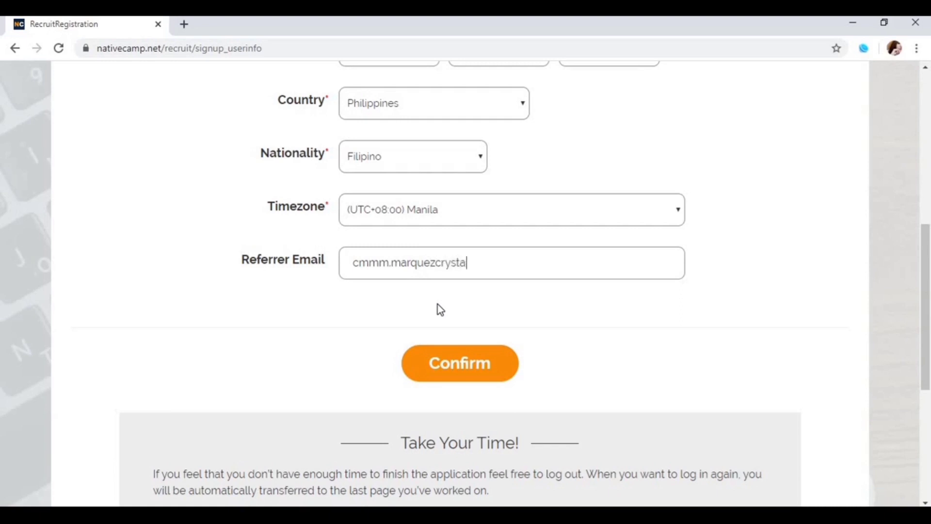
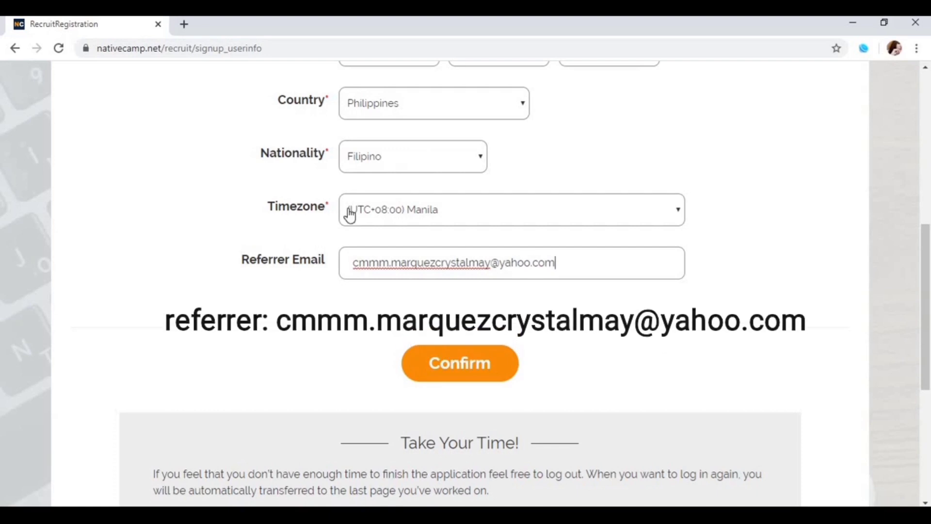
pyautogui.click(371, 284)
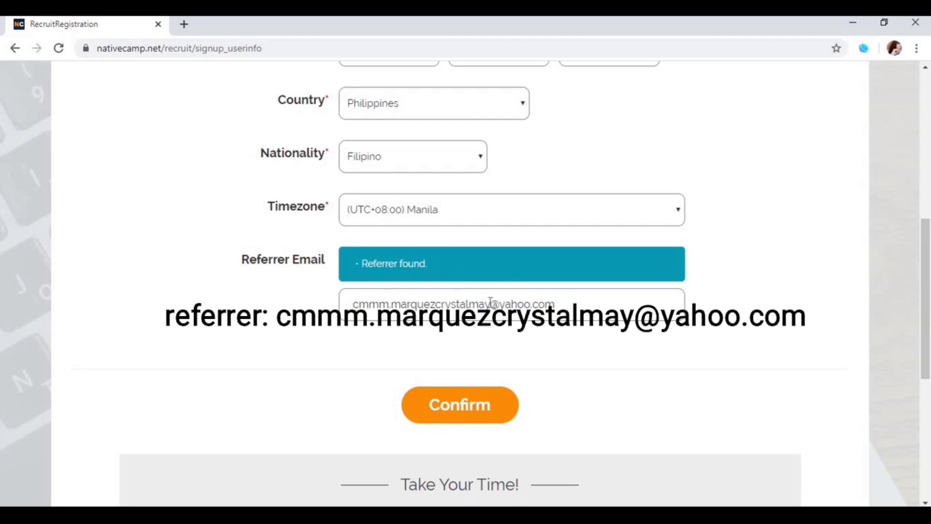
pyautogui.click(587, 302)
# Review the listed account details on the Confirm Your Account page and submit them
pyautogui.click(463, 410)
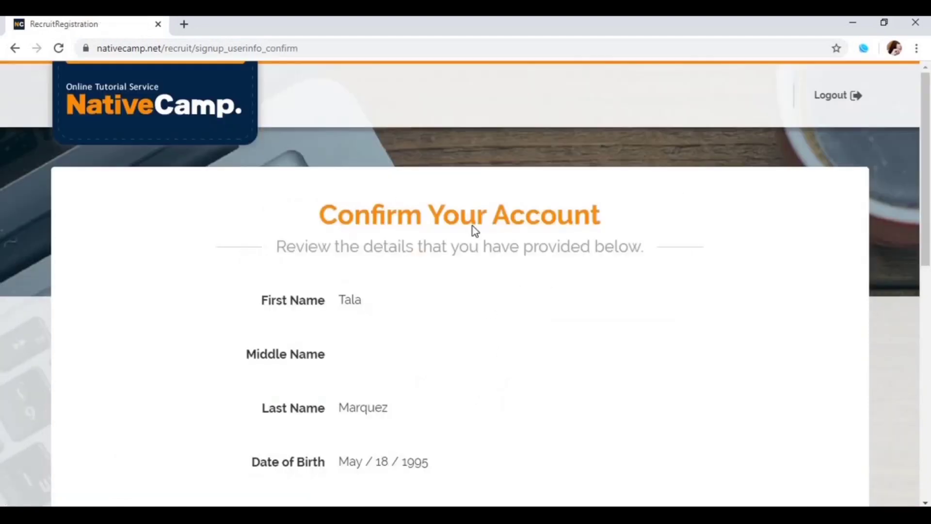
pyautogui.scroll(-1, 474, 229)
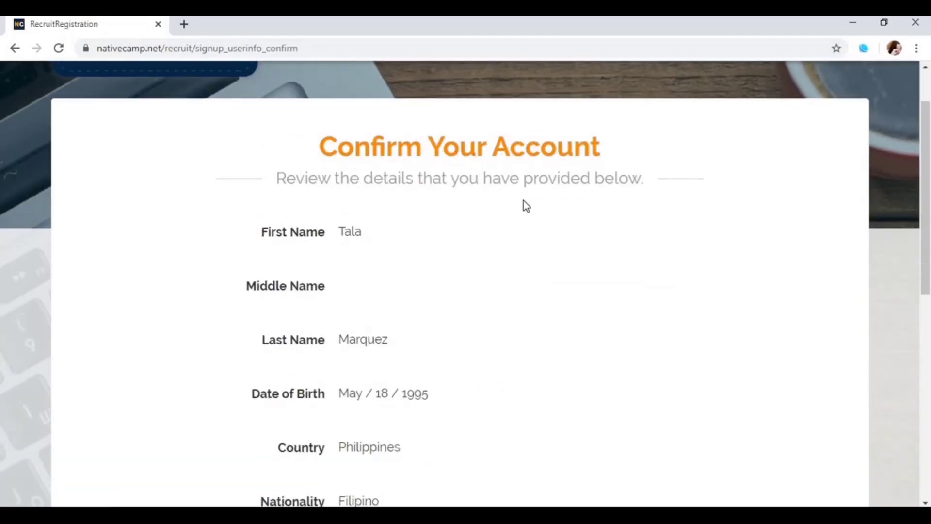
pyautogui.scroll(-1, 489, 333)
pyautogui.scroll(-1, 439, 359)
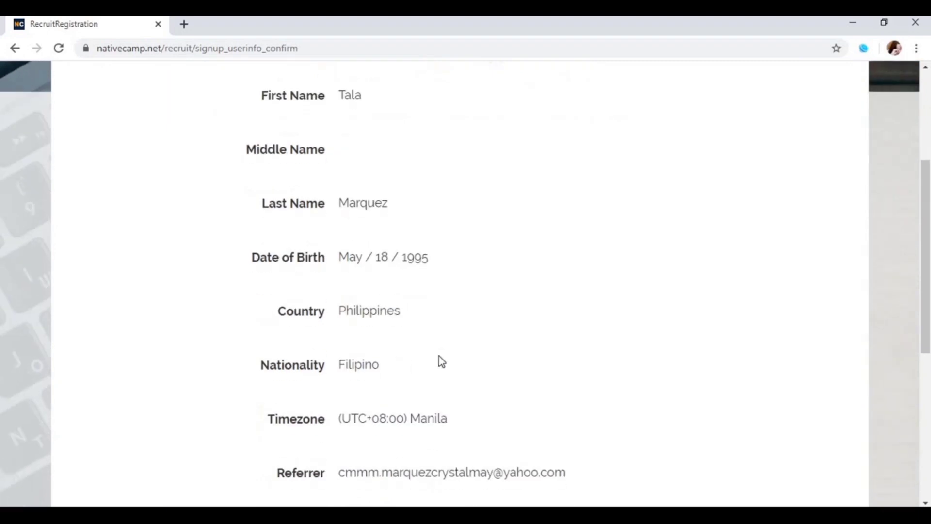
pyautogui.scroll(-1, 441, 361)
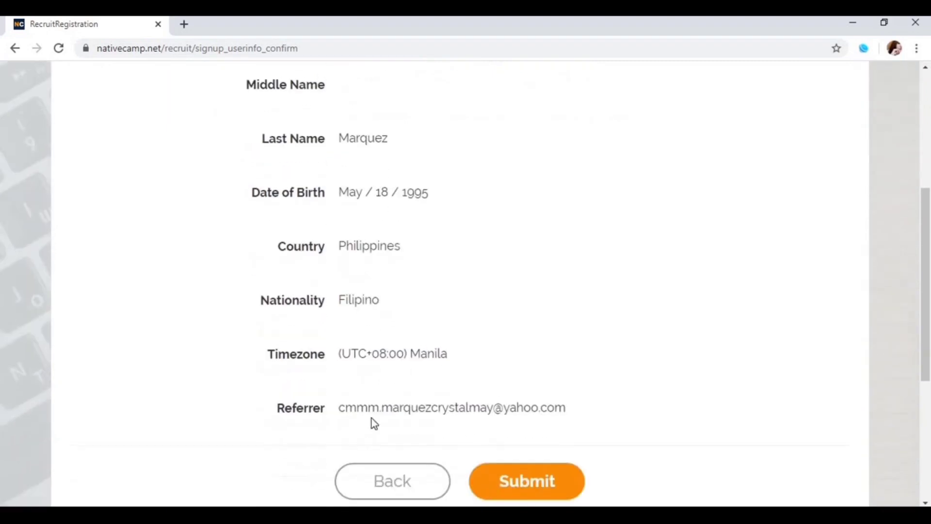
pyautogui.click(531, 479)
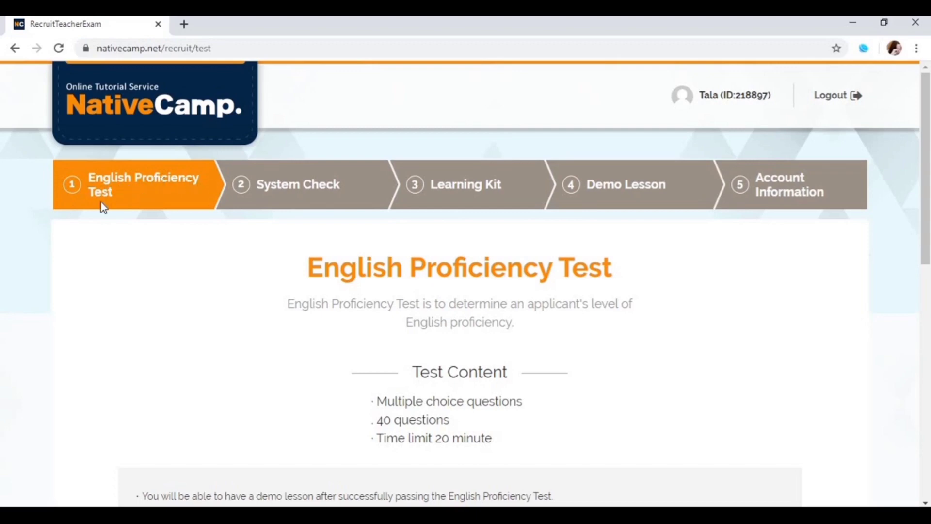
# Read through the English Proficiency Test instructions and start the 40-question test
pyautogui.scroll(-1, 440, 361)
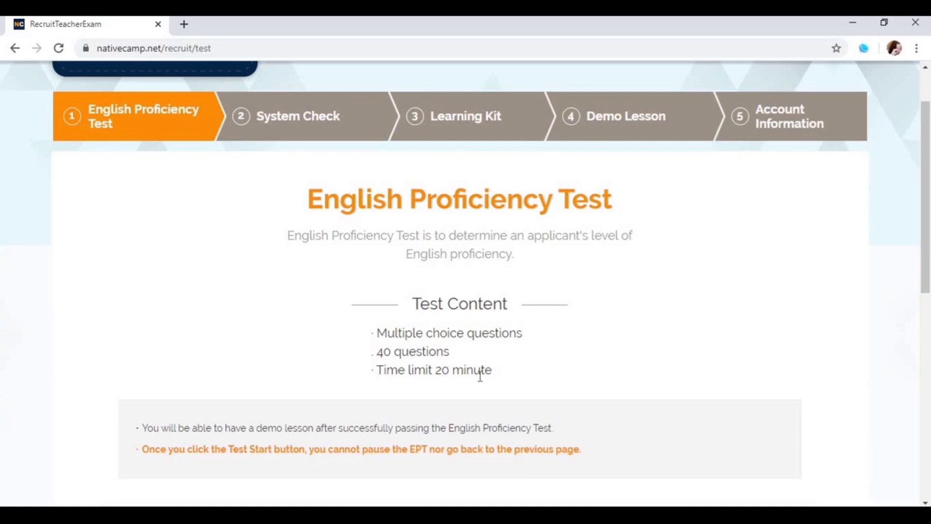
pyautogui.scroll(-2, 479, 364)
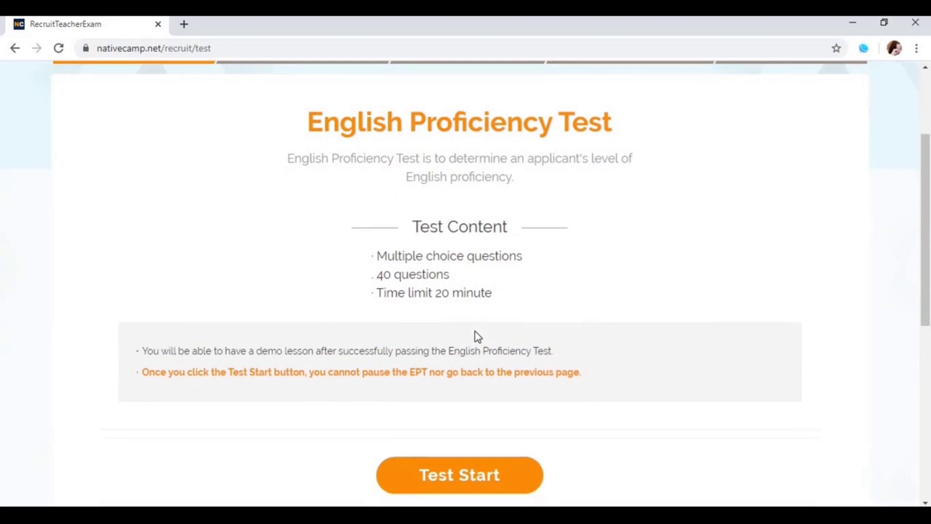
pyautogui.scroll(-1, 475, 339)
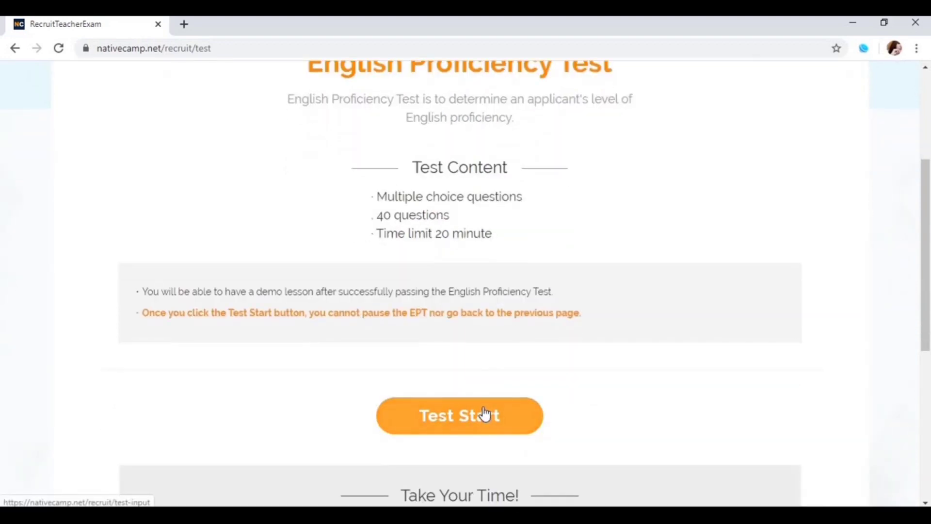
pyautogui.scroll(-1, 474, 416)
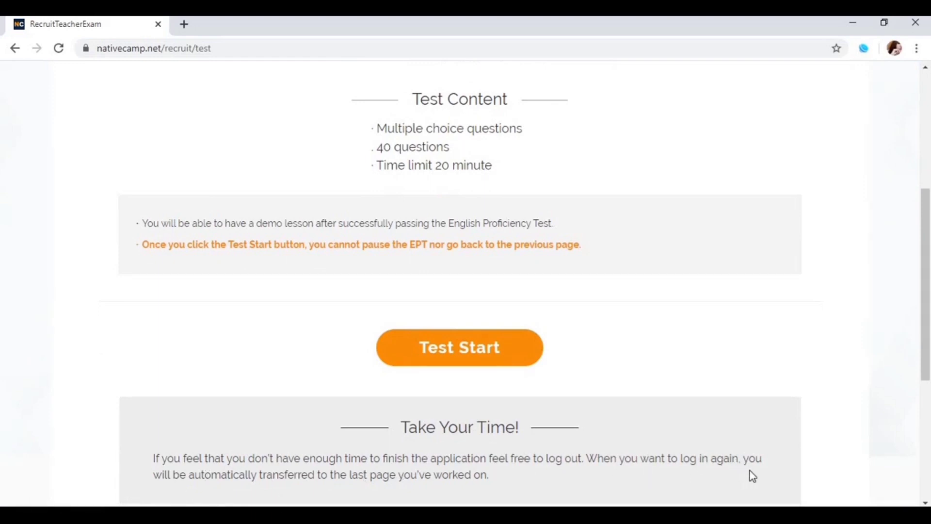
pyautogui.click(447, 355)
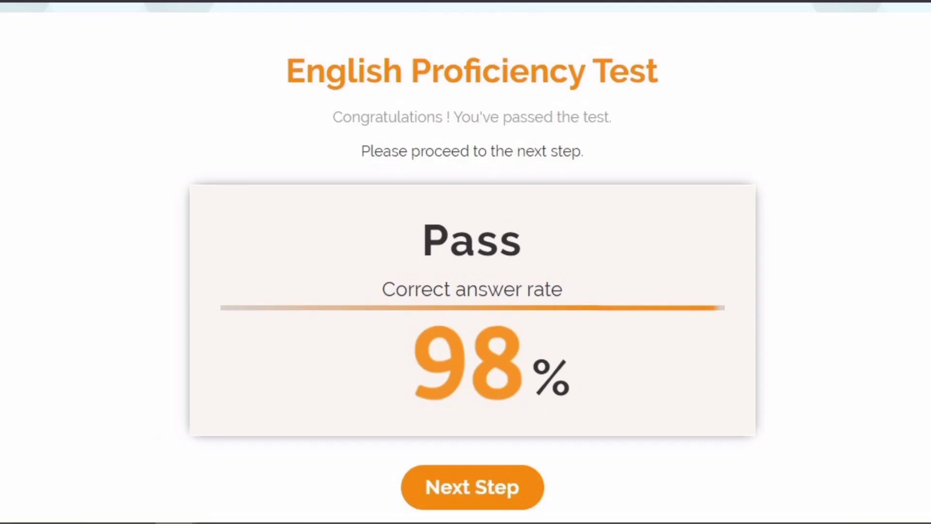
# Proceed from the 98% Pass result to the System Check step
pyautogui.click(472, 486)
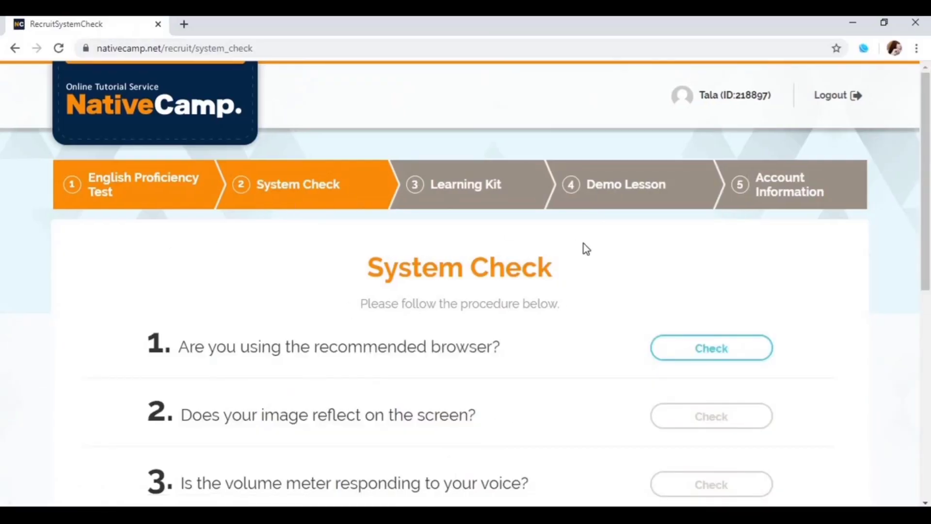
# Pass the browser check and camera image check, allowing camera and microphone access
pyautogui.scroll(-3, 503, 198)
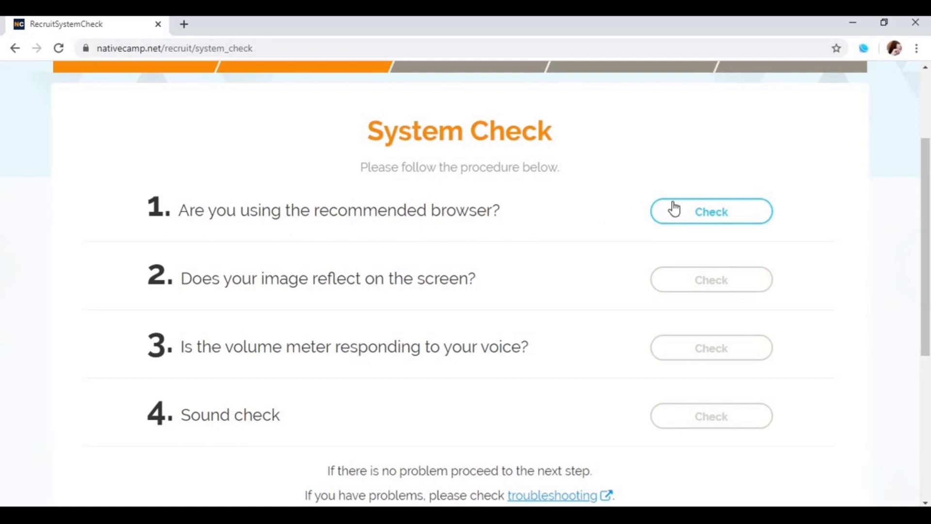
pyautogui.click(704, 213)
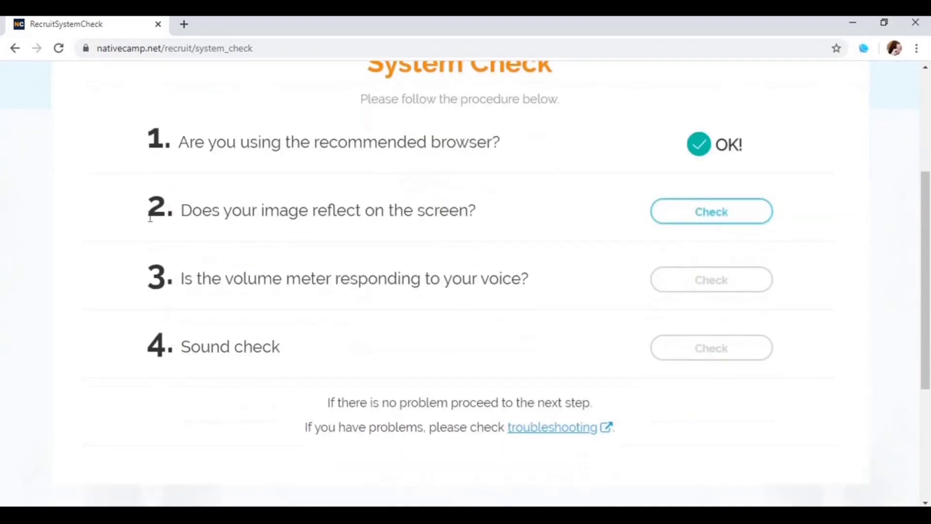
pyautogui.click(707, 221)
pyautogui.click(210, 146)
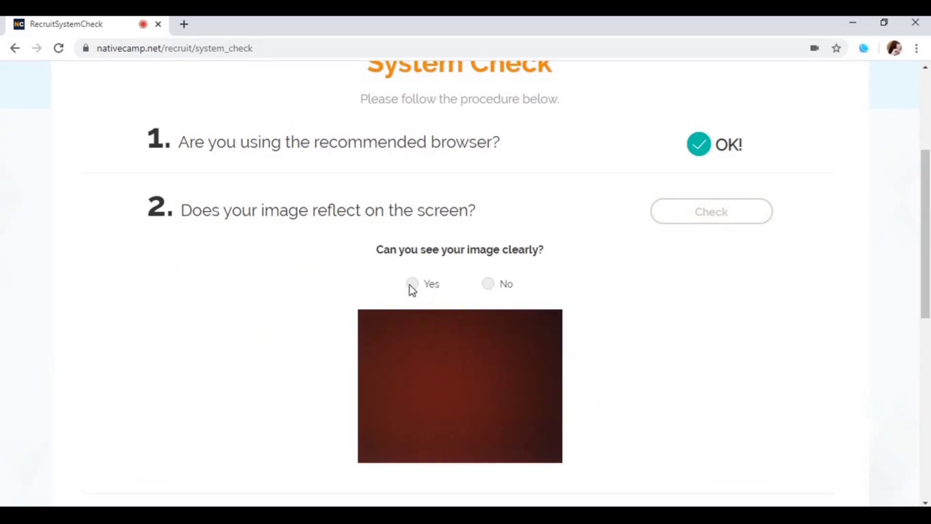
pyautogui.click(411, 284)
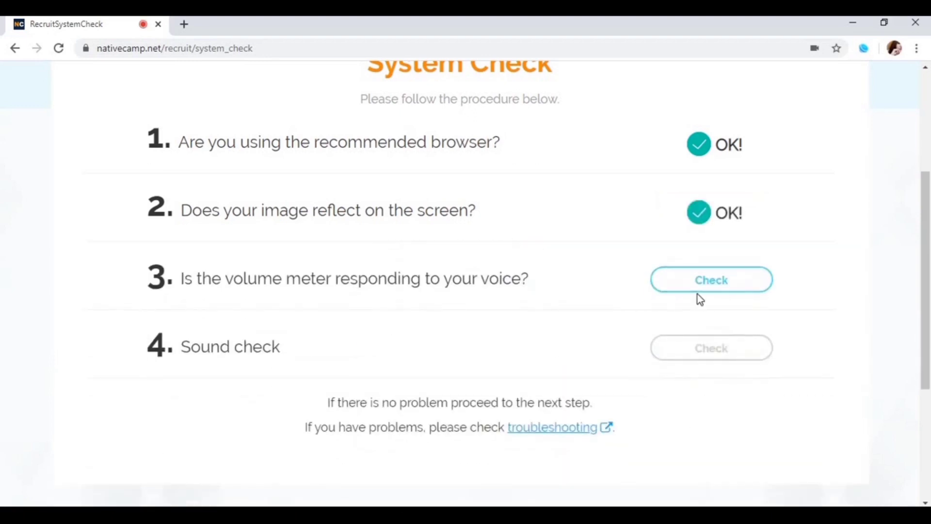
# Pass the volume meter and sound checks, then continue to the admin camera check
pyautogui.click(697, 291)
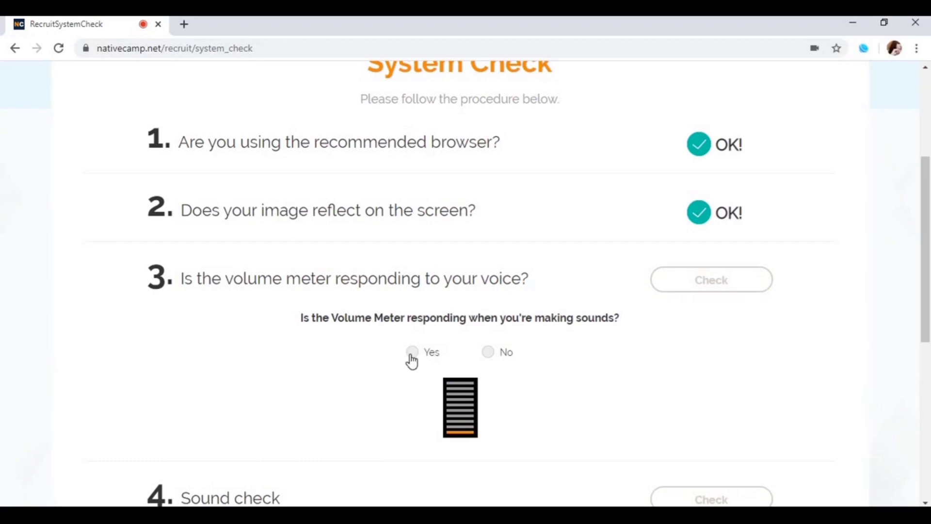
pyautogui.click(412, 356)
pyautogui.scroll(-1, 586, 285)
pyautogui.click(696, 286)
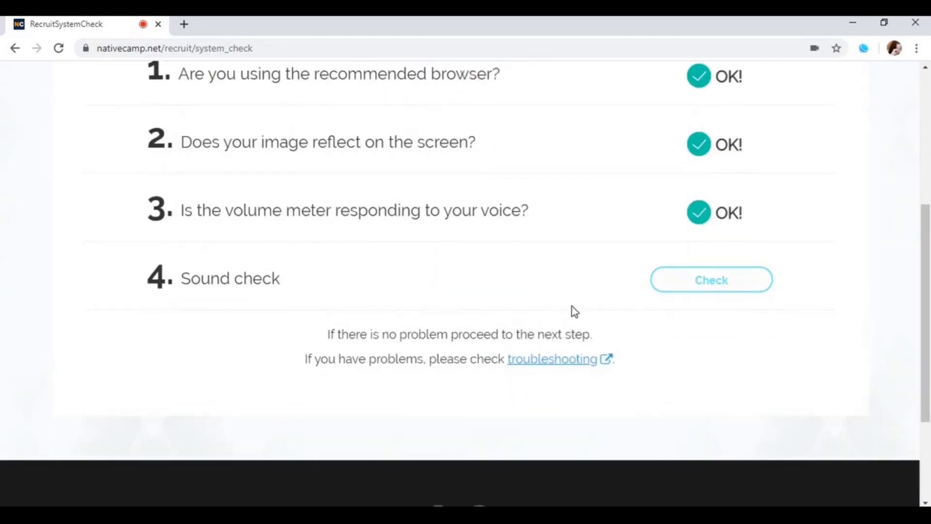
pyautogui.scroll(-4, 449, 287)
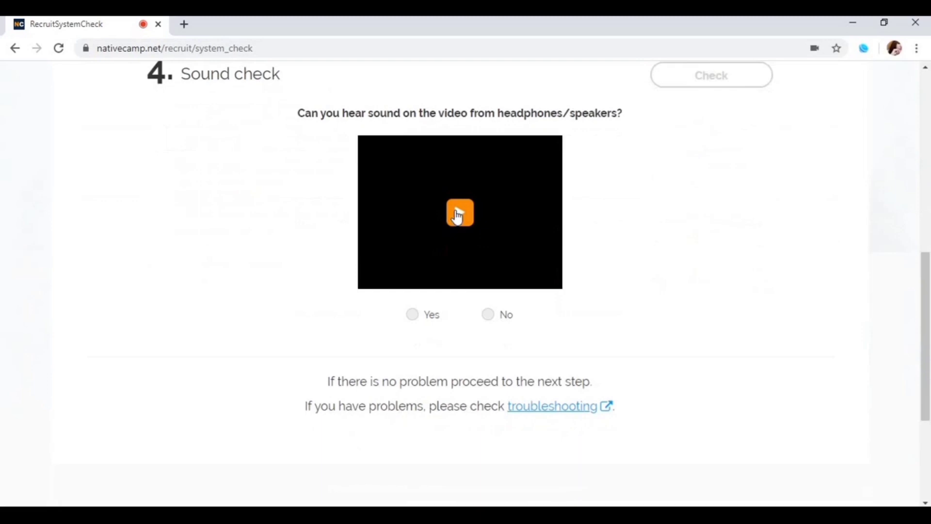
pyautogui.click(412, 315)
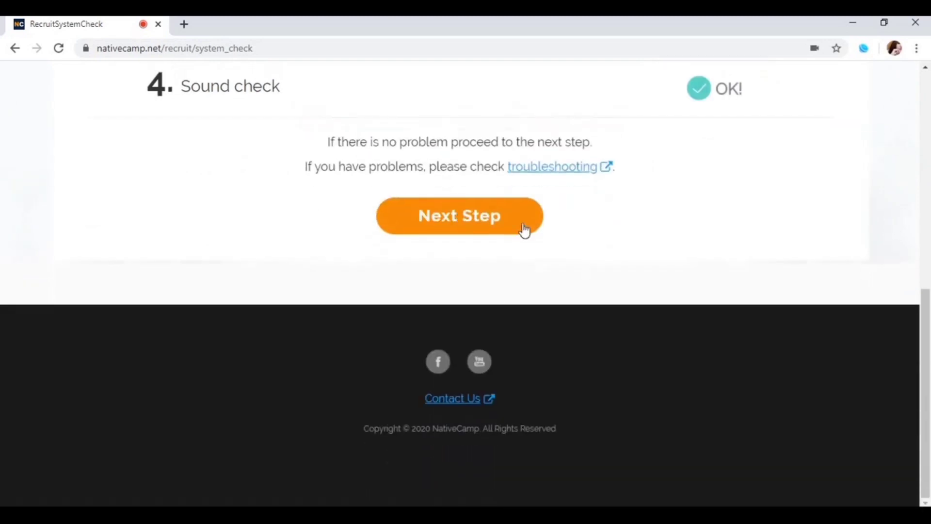
pyautogui.scroll(1, 554, 245)
pyautogui.scroll(1, 451, 373)
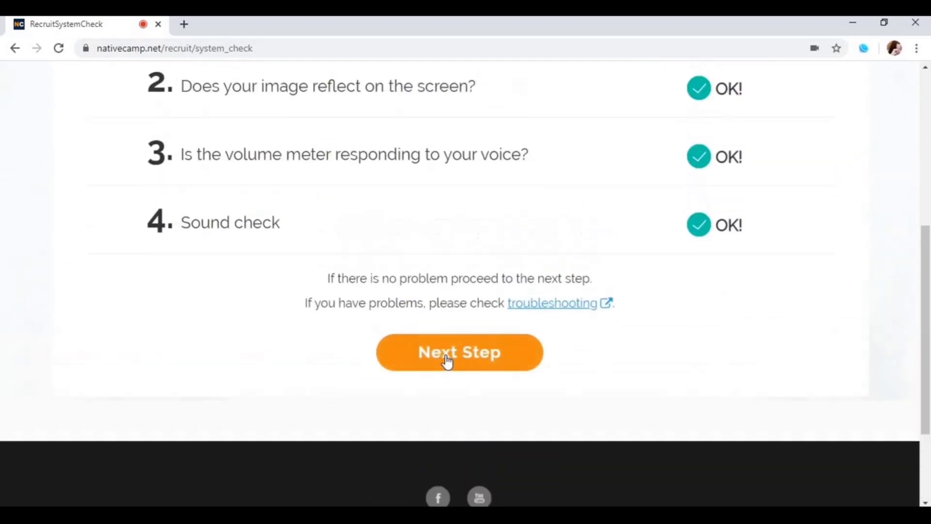
pyautogui.click(447, 362)
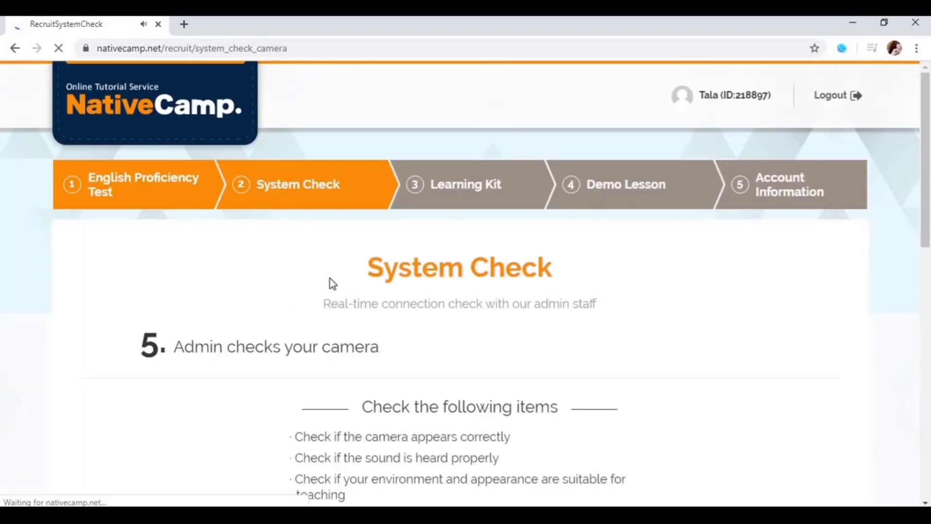
pyautogui.scroll(-1, 426, 250)
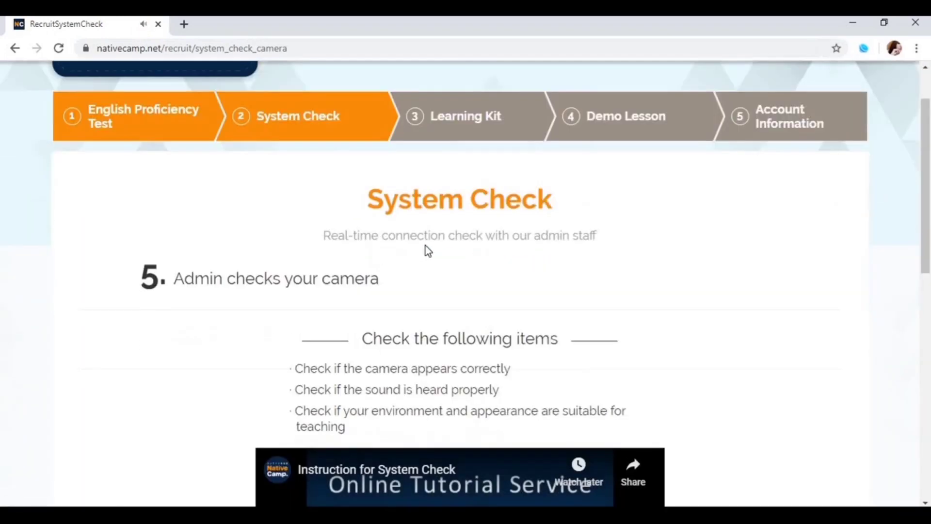
pyautogui.scroll(-3, 153, 164)
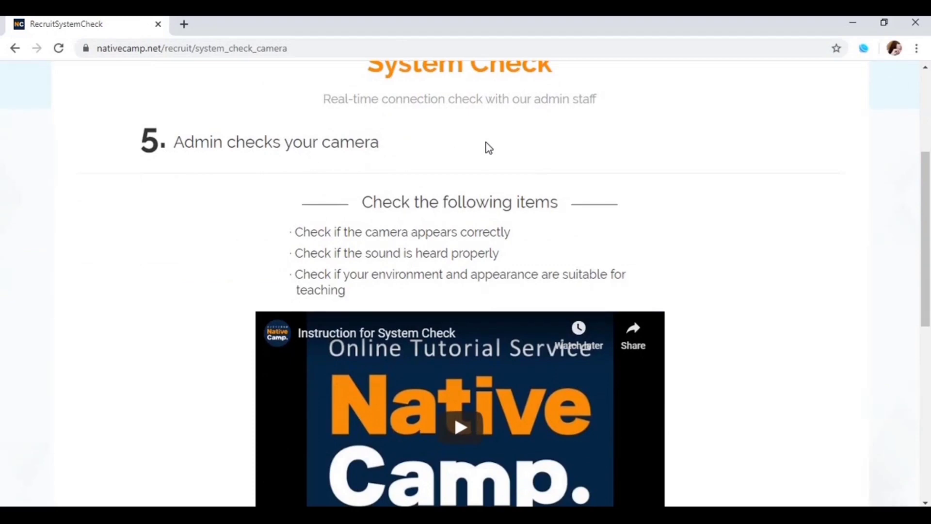
pyautogui.scroll(-1, 526, 176)
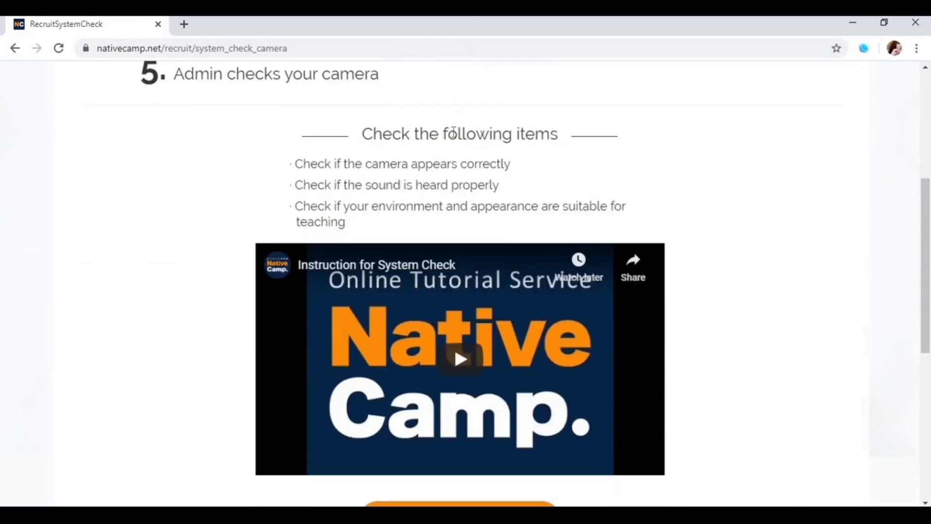
pyautogui.scroll(-1, 505, 131)
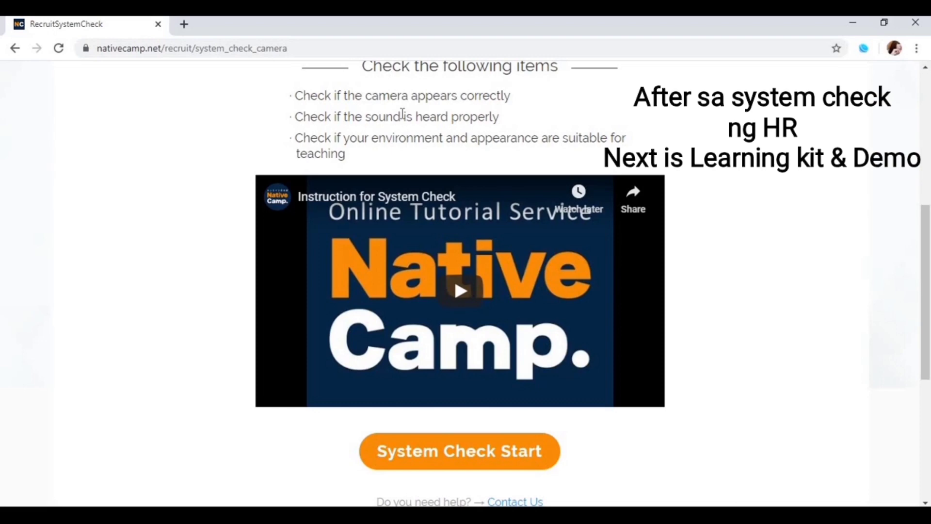
pyautogui.scroll(-2, 289, 245)
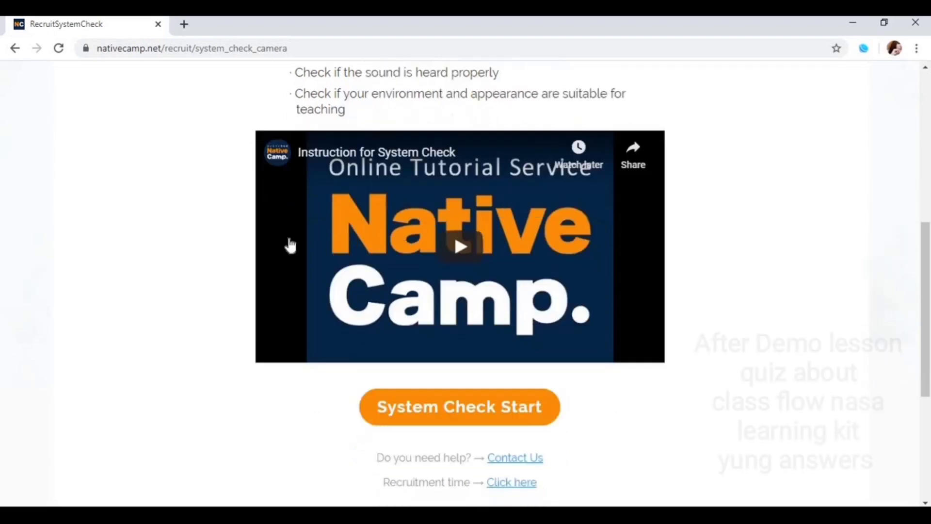